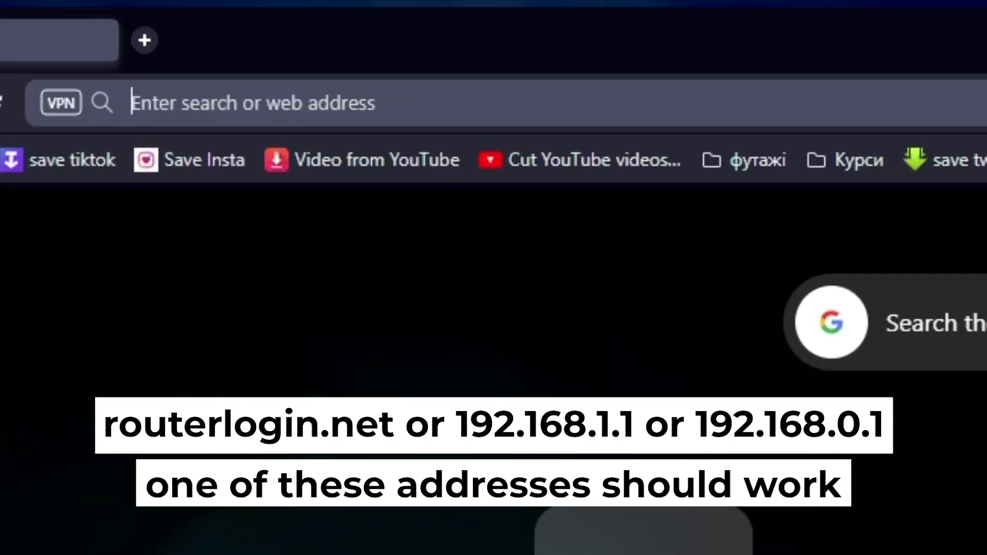
text(192.168)
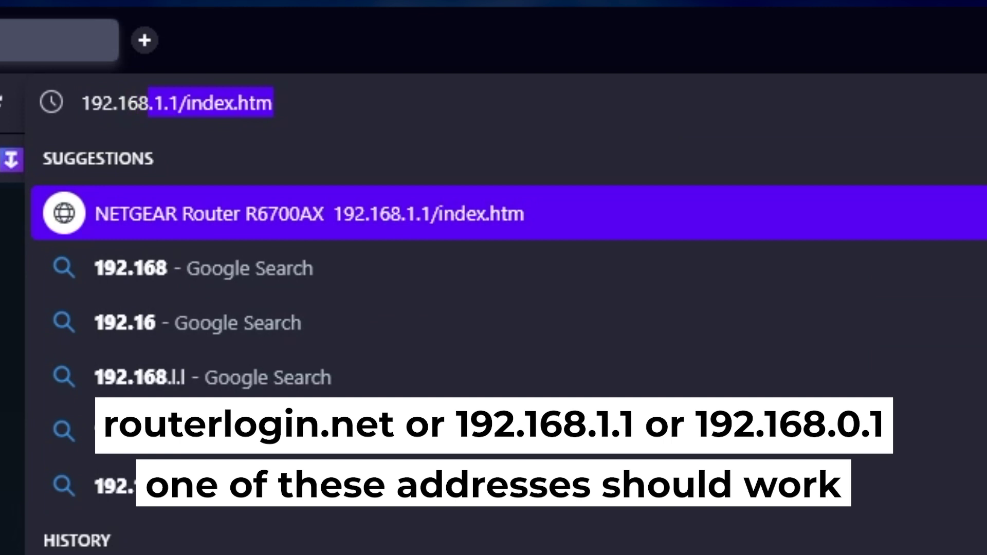
text(.1)
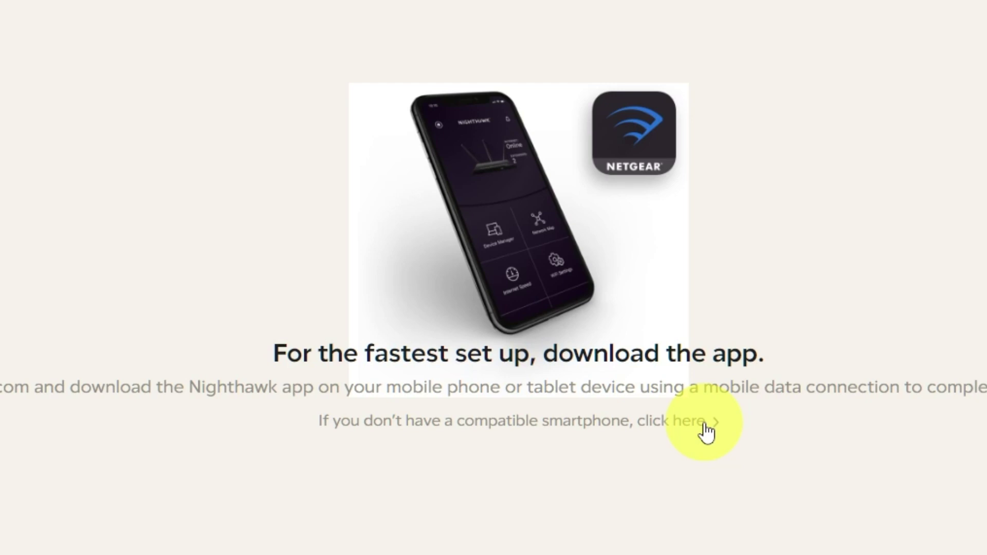
Step: Skip the Nighthawk app download and continue router setup in the browser
click(705, 424)
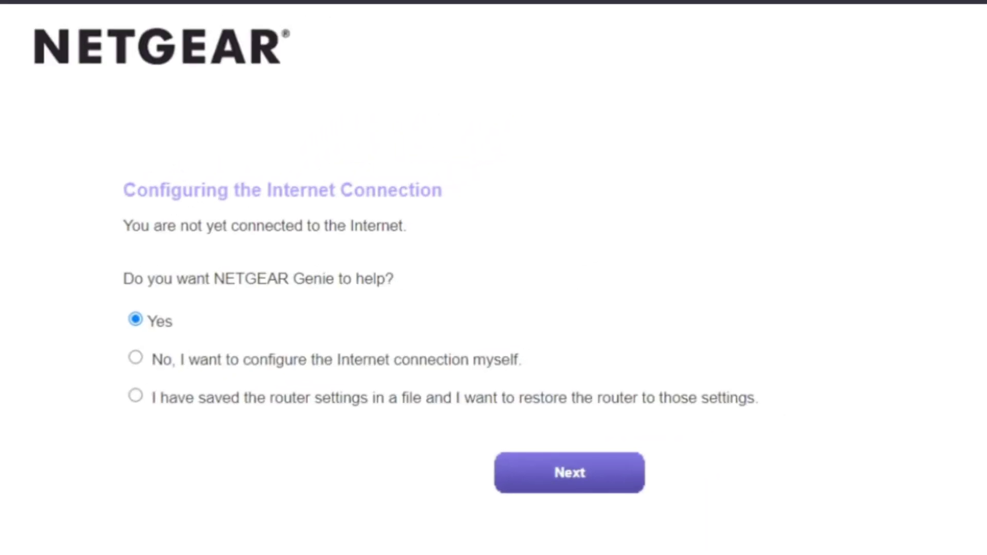
Step: Choose to configure the Internet connection yourself and confirm proceeding without Genie's help
click(137, 360)
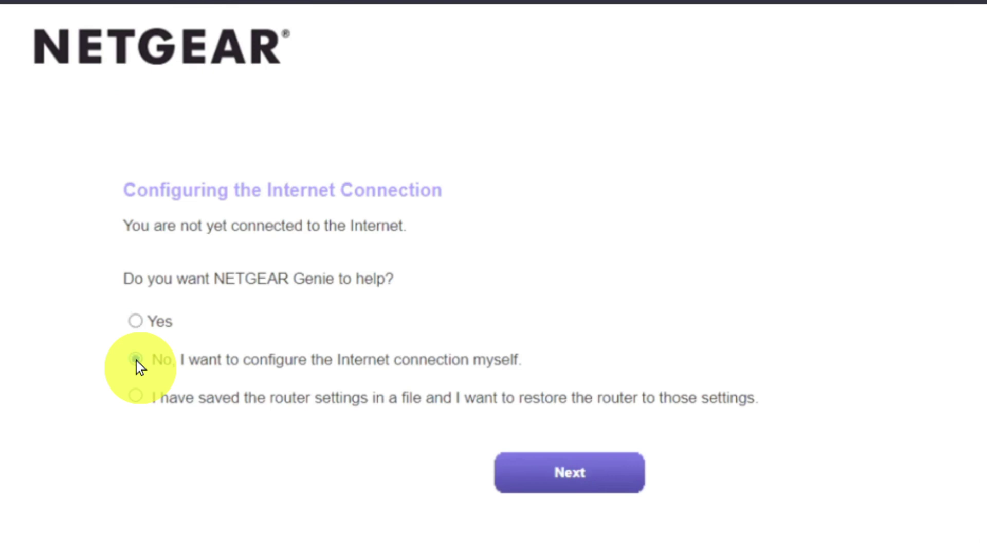
click(528, 474)
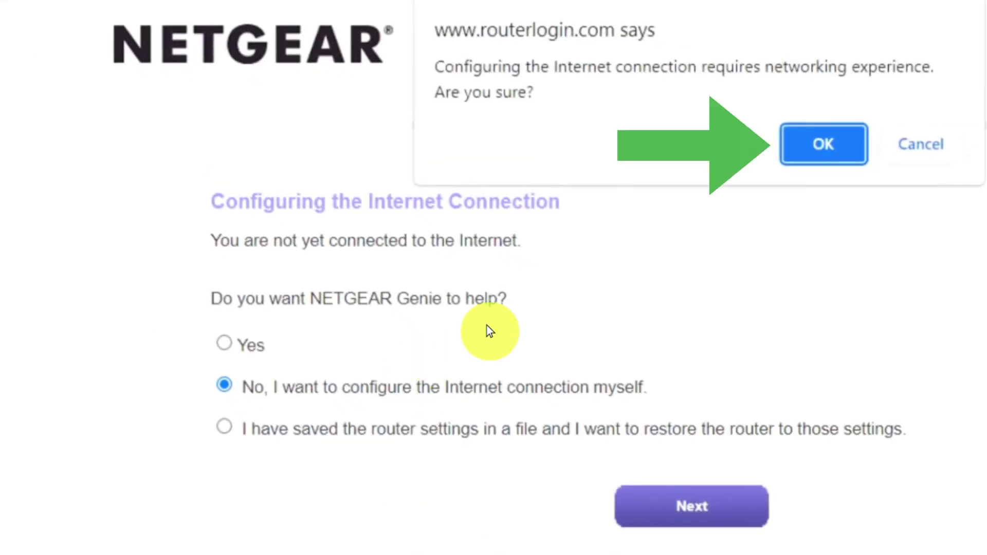
click(809, 144)
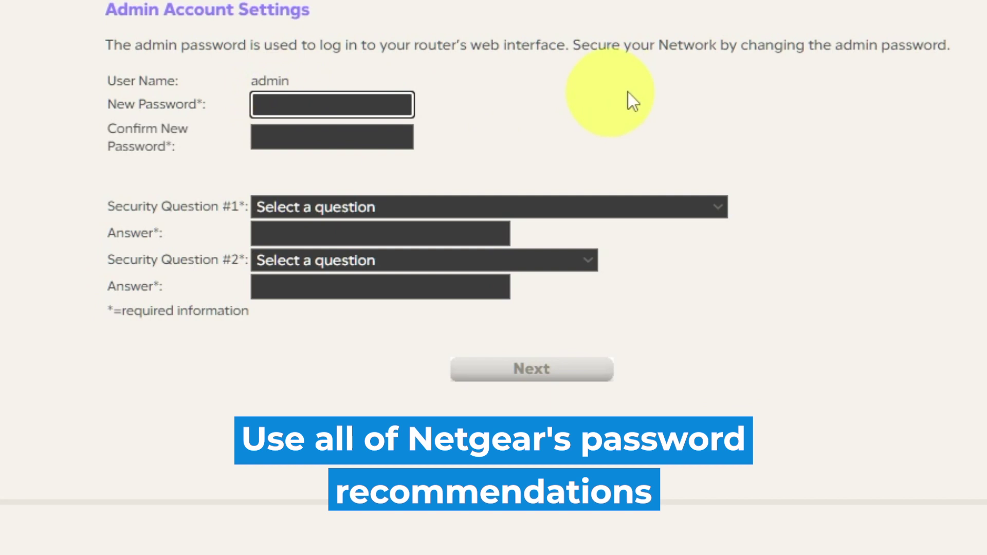
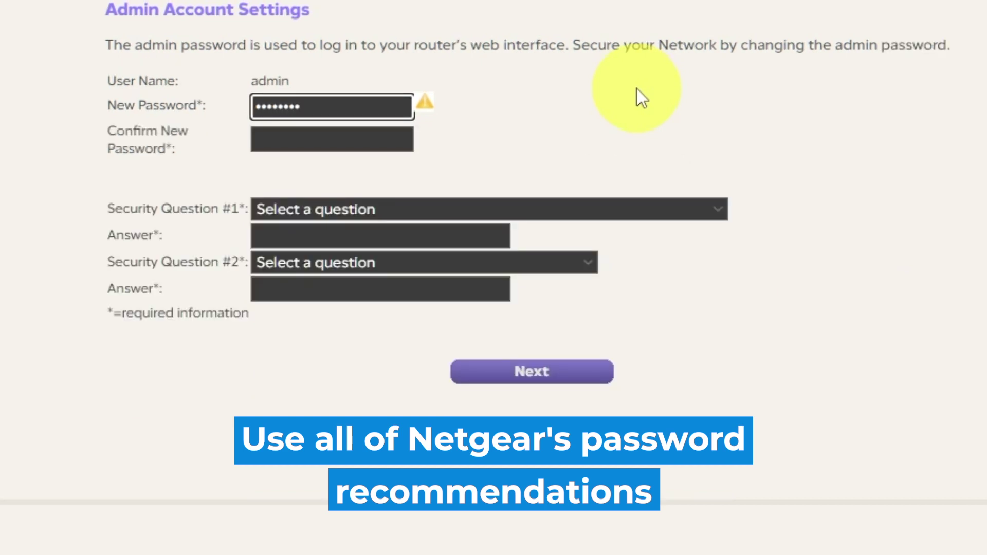
Step: Confirm the admin password and answer the NETGEAR product and best-friend's-name security questions
click(364, 140)
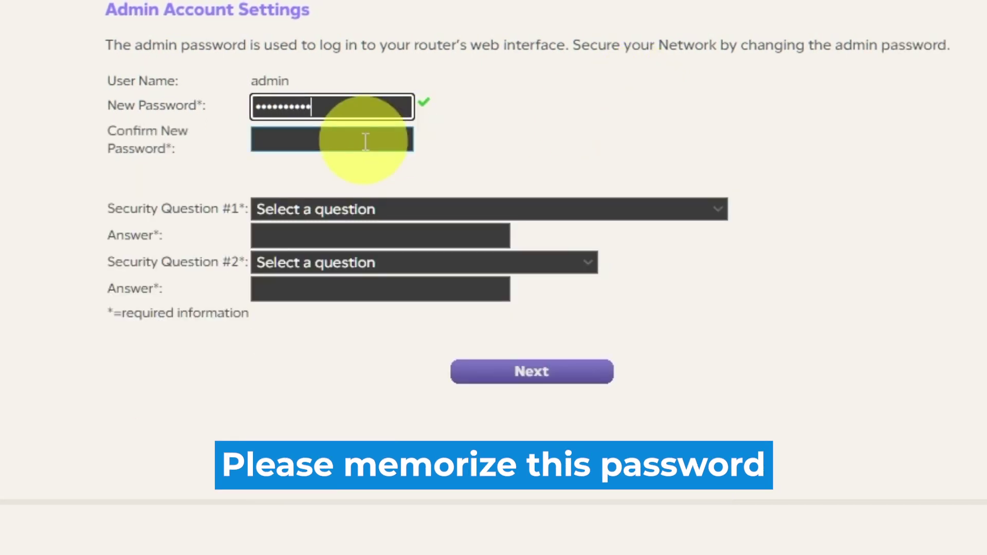
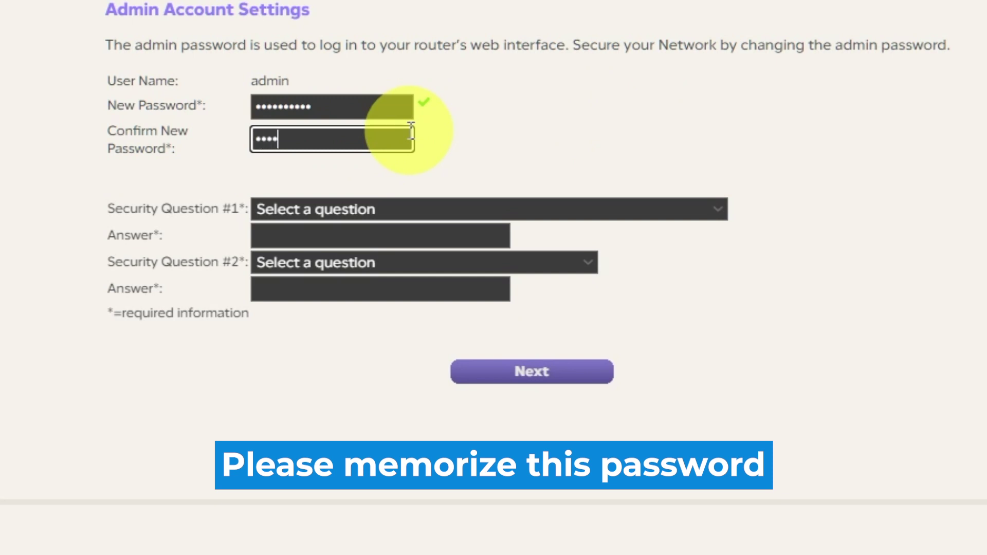
click(719, 210)
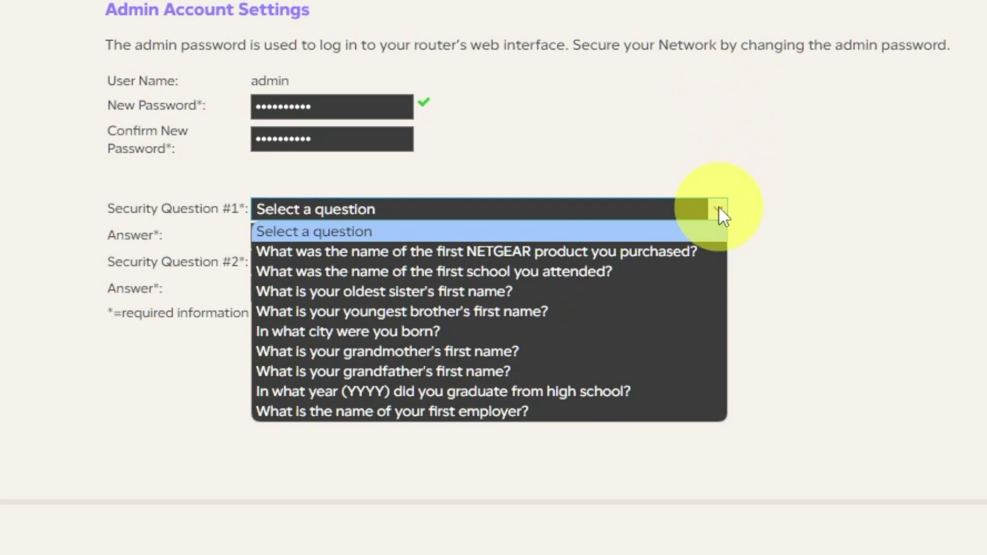
click(689, 251)
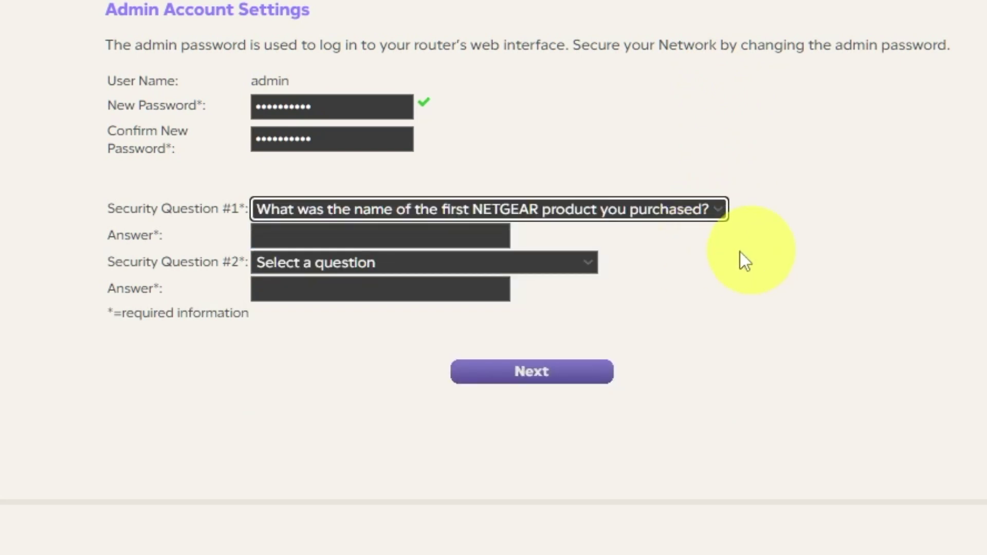
click(419, 236)
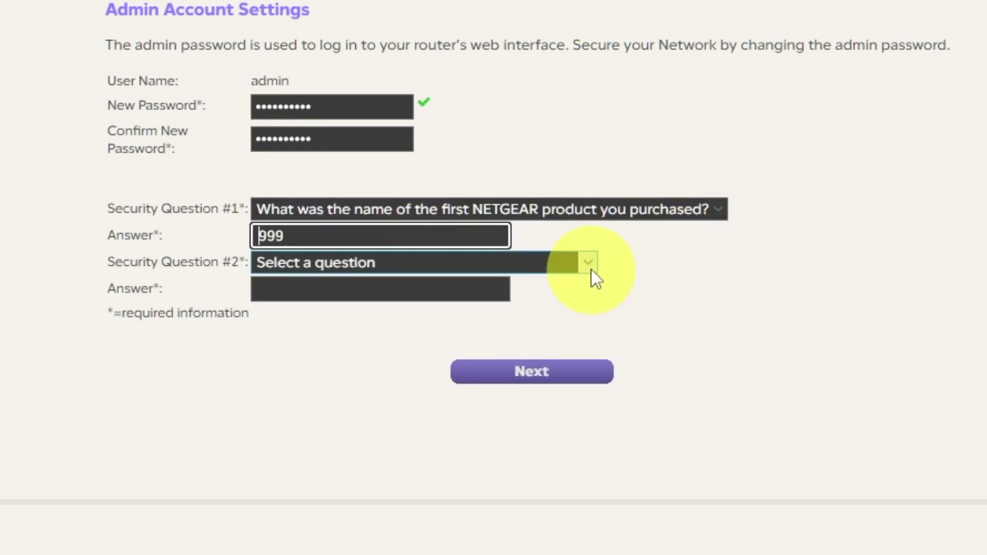
click(591, 266)
click(429, 440)
click(405, 287)
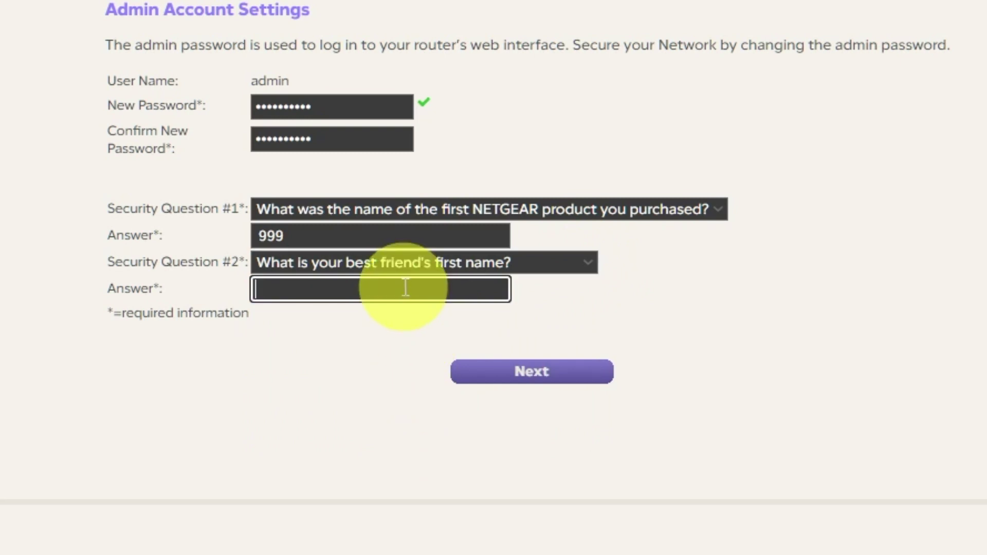
click(528, 377)
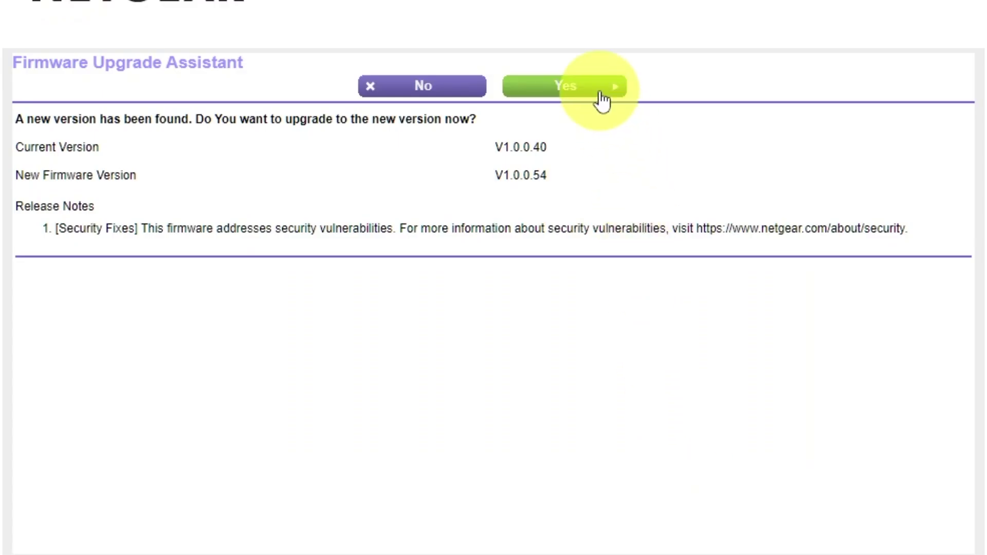
Step: Accept the upgrade to firmware V1.0.0.54 and let it install
click(602, 94)
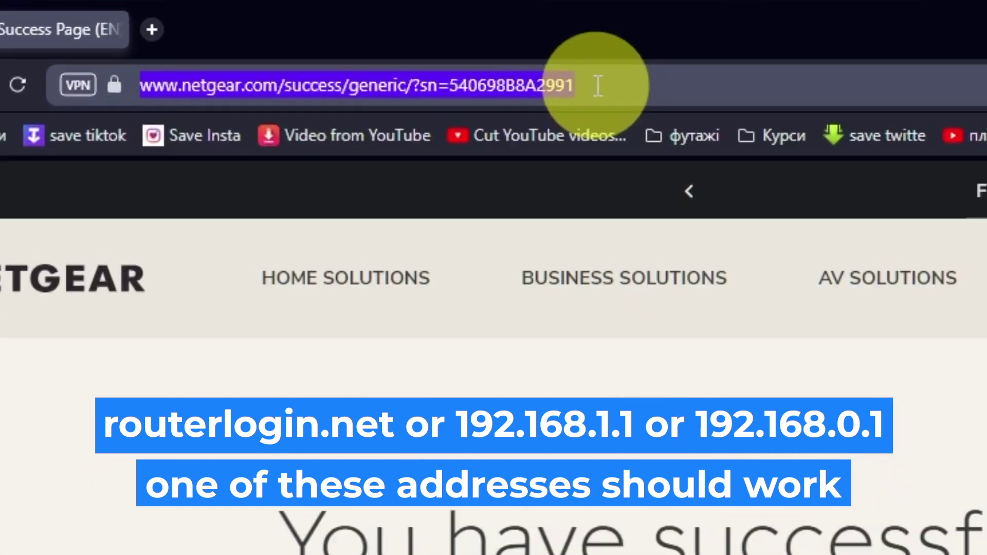
text(192.168.1.1)
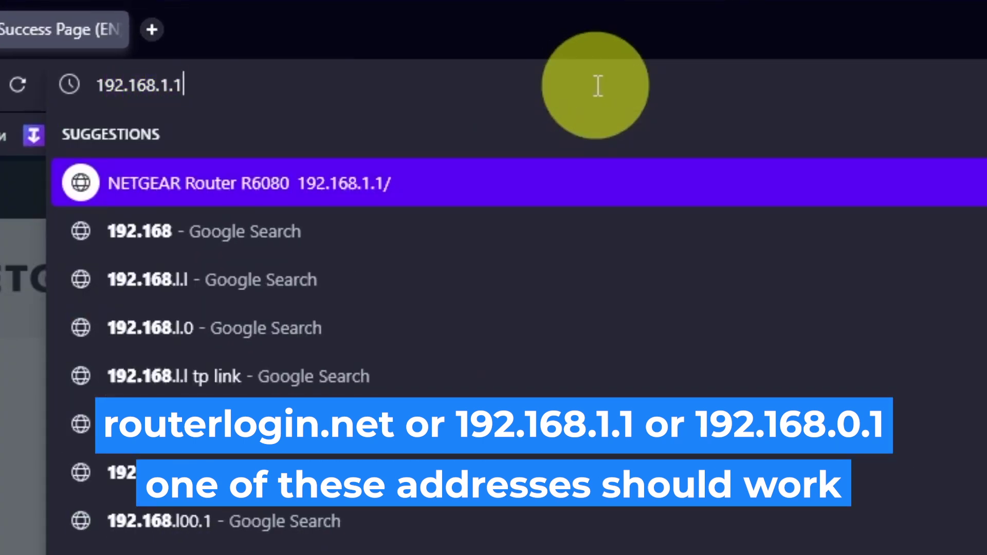
Step: Log into 192.168.1.1 as admin with the new password and check the language choices
key(Return)
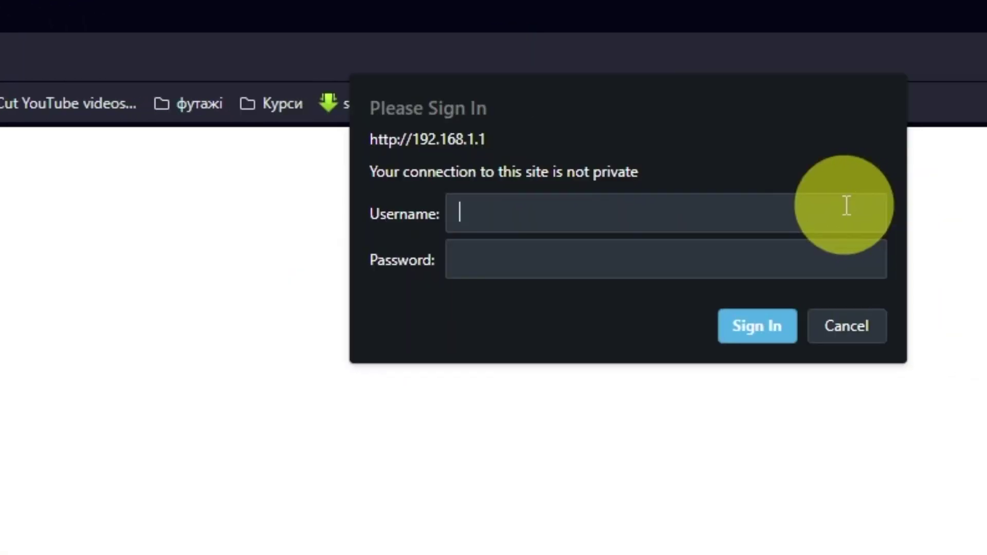
click(608, 247)
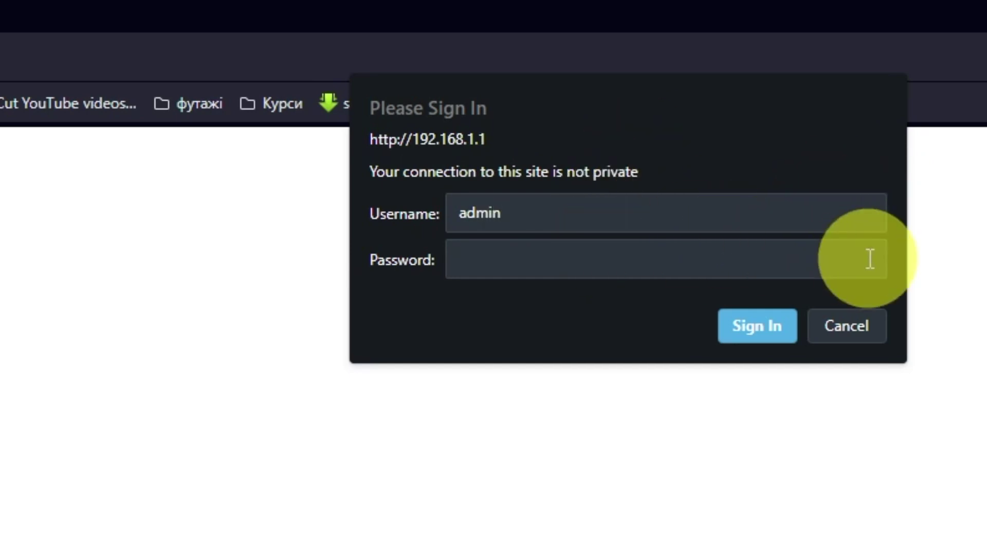
key(Return)
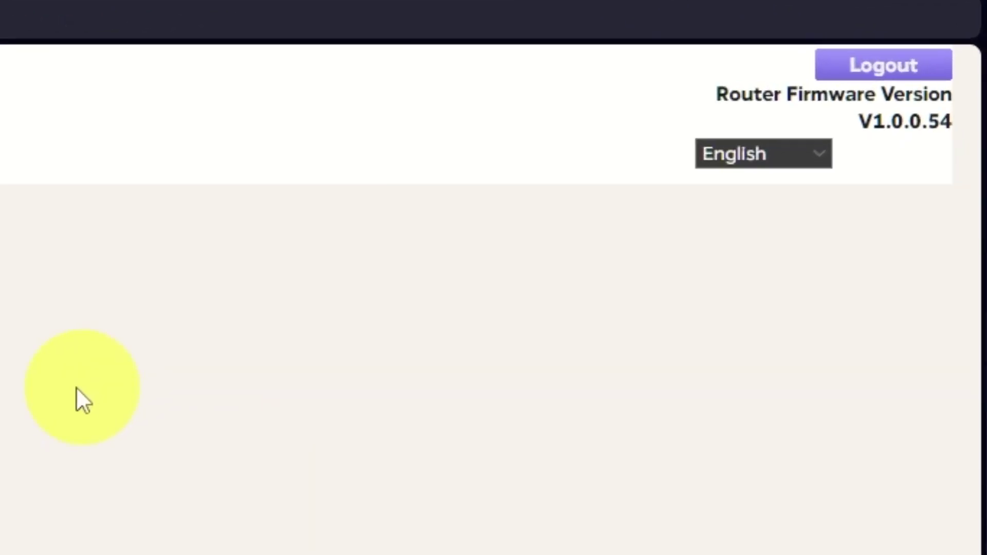
click(821, 155)
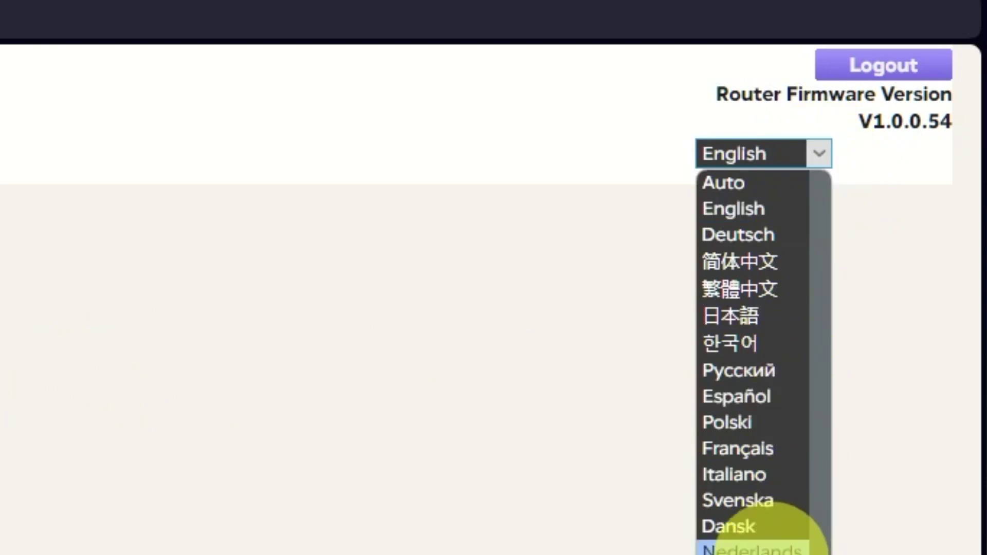
scroll(740, 532, down, 1)
scroll(754, 470, up, 1)
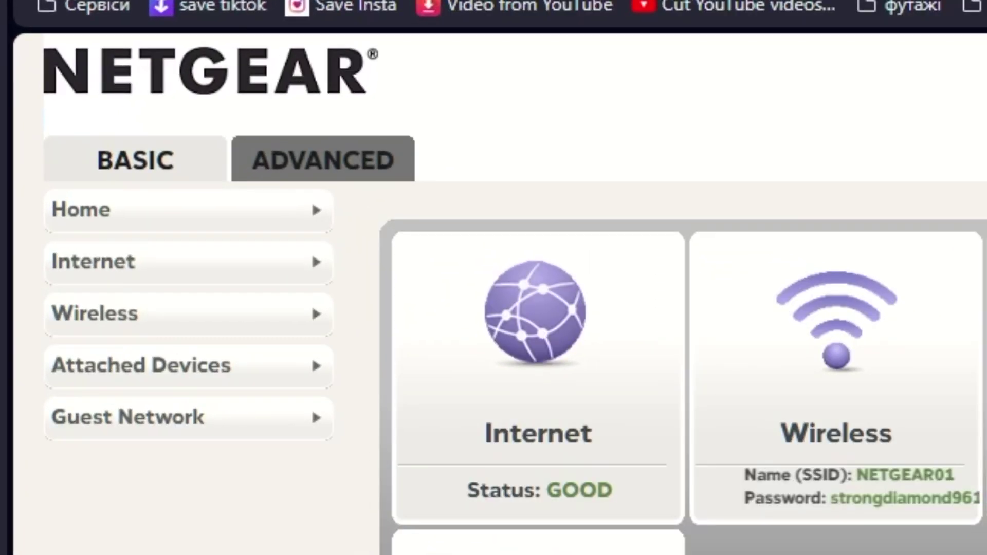
Step: Go to the ADVANCED tab and open Setup Wizard from the left menu
click(362, 158)
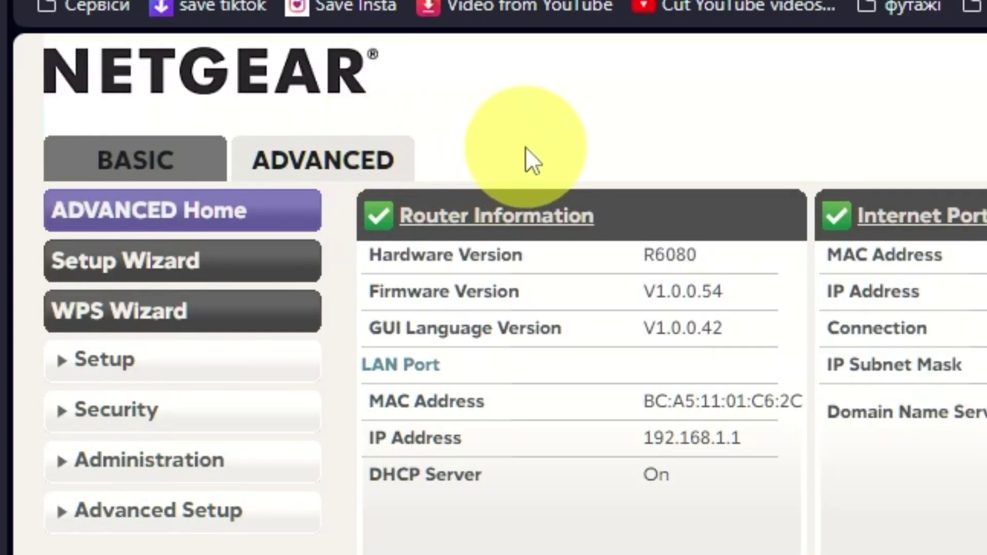
click(255, 264)
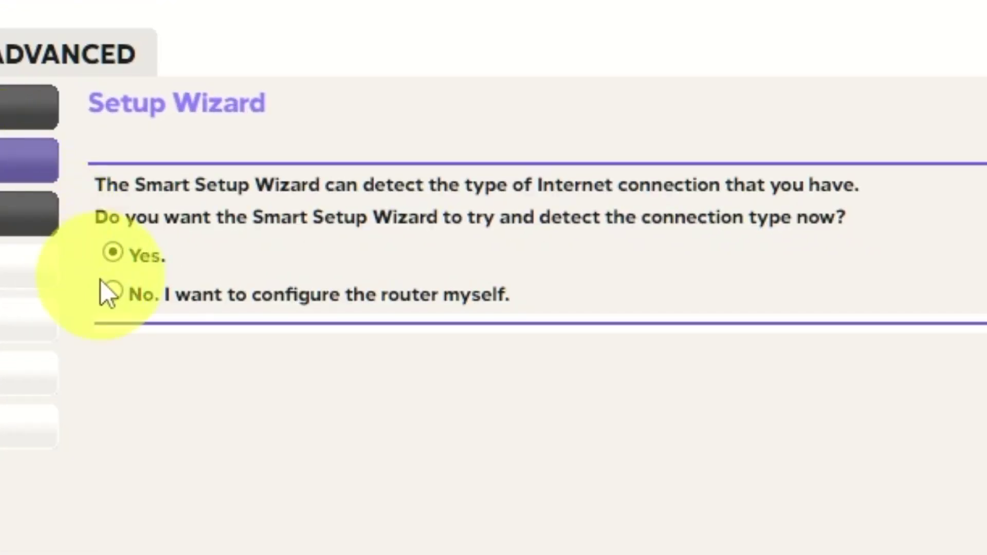
Step: Choose 'No. I want to configure the router myself' to reach the Internet Setup form
click(110, 291)
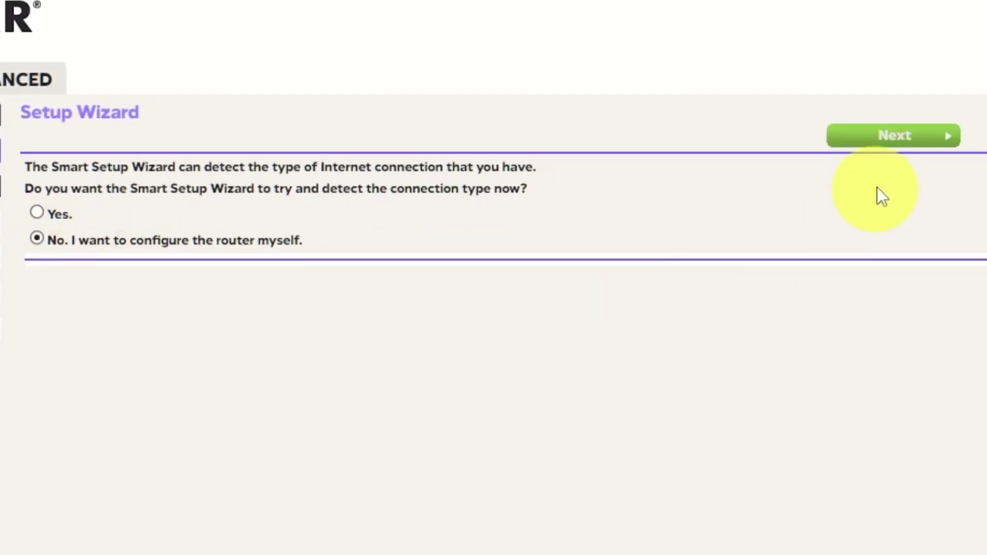
click(915, 143)
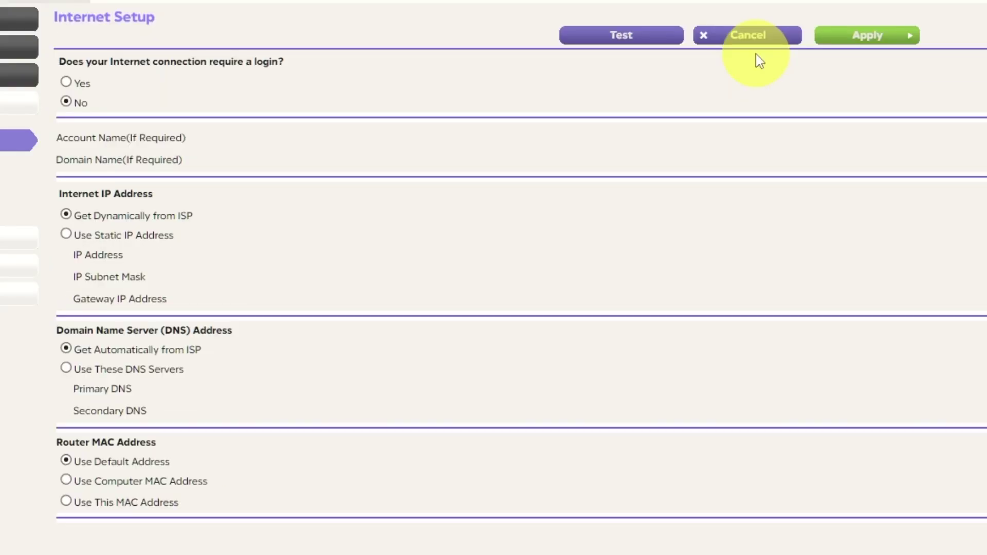
Step: Cancel Internet Setup, return to Advanced Home, and start a router reboot
click(756, 54)
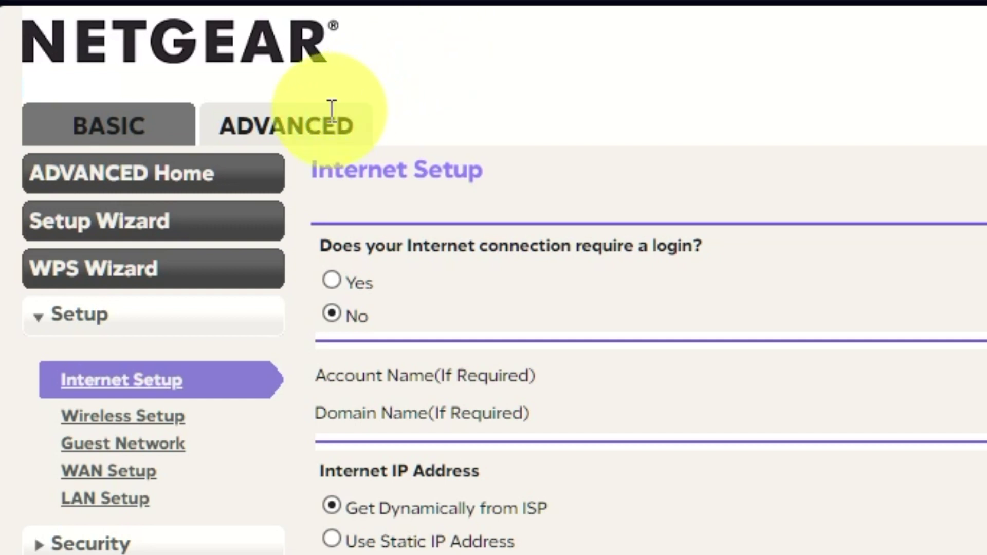
click(321, 121)
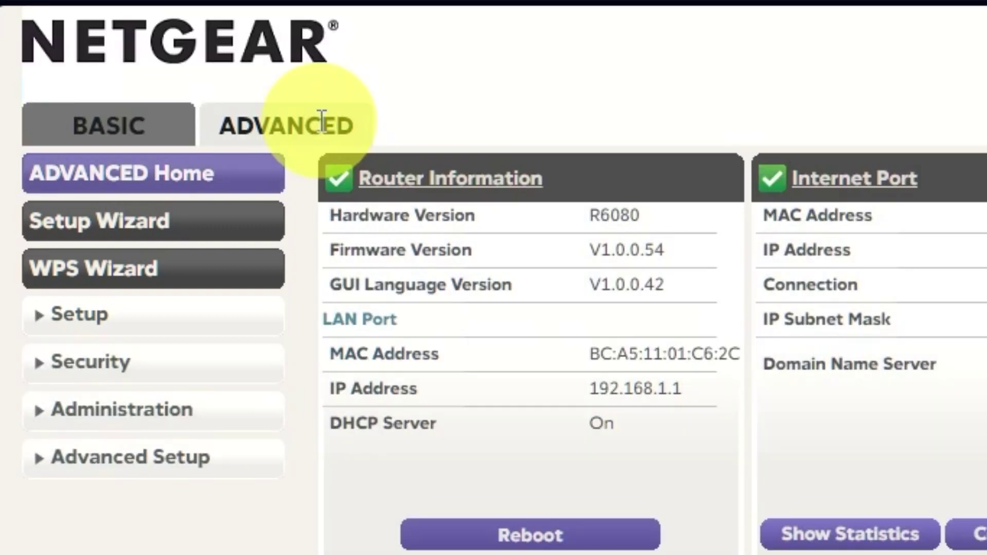
click(240, 175)
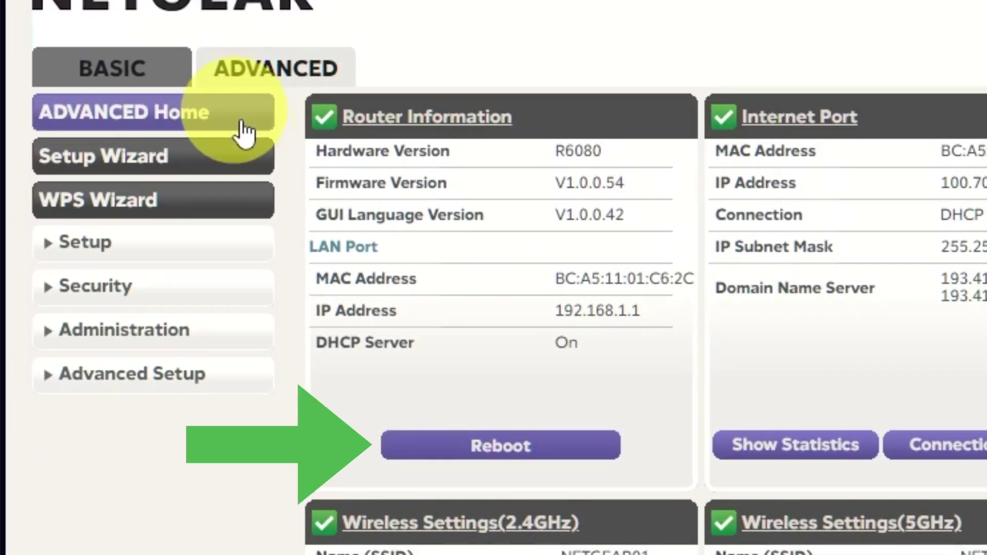
click(517, 457)
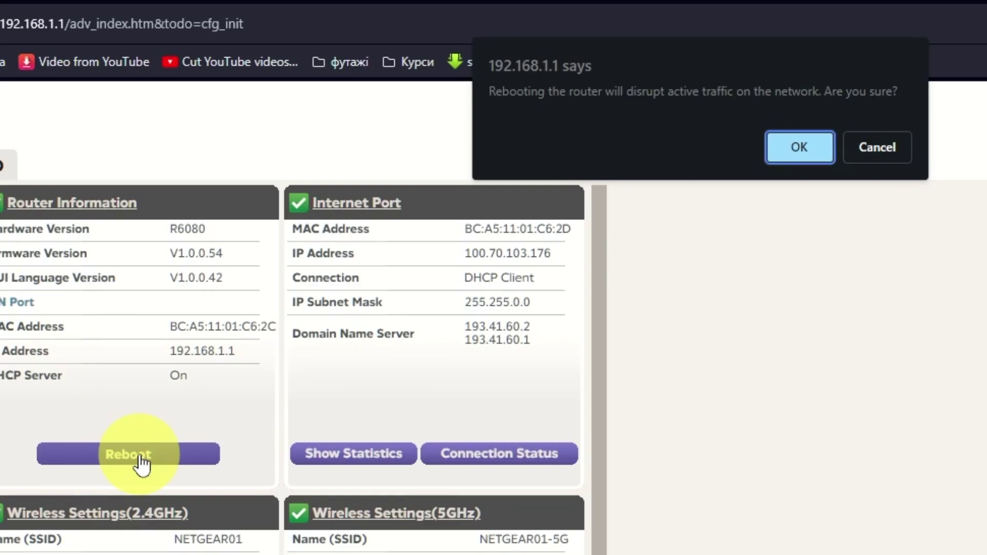
Step: Confirm the router reboot and open a new browser tab to test the connection
click(790, 154)
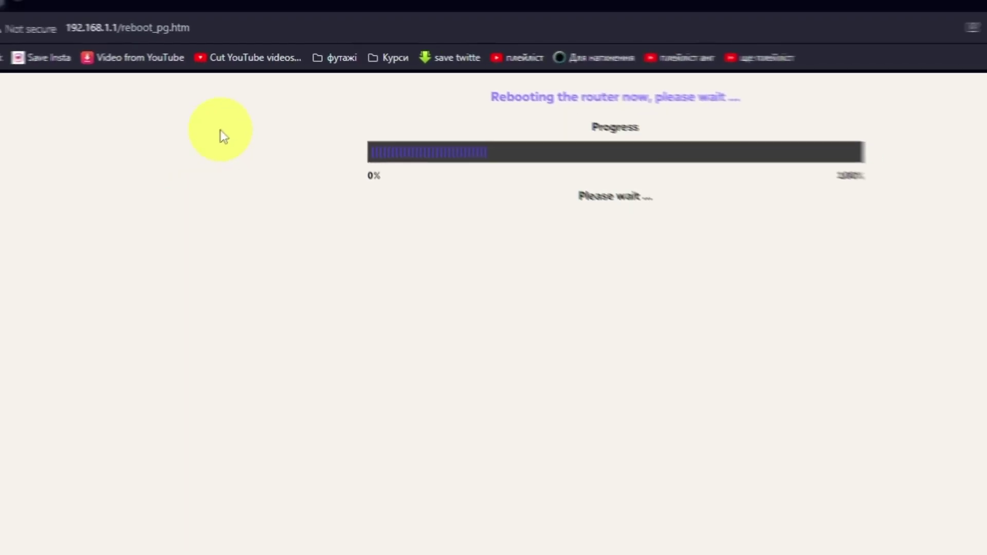
click(125, 10)
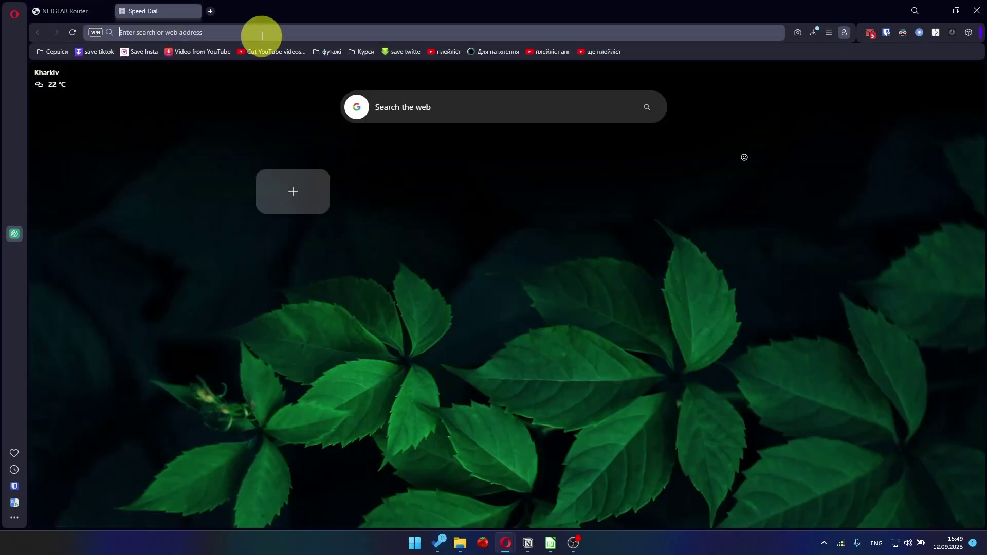
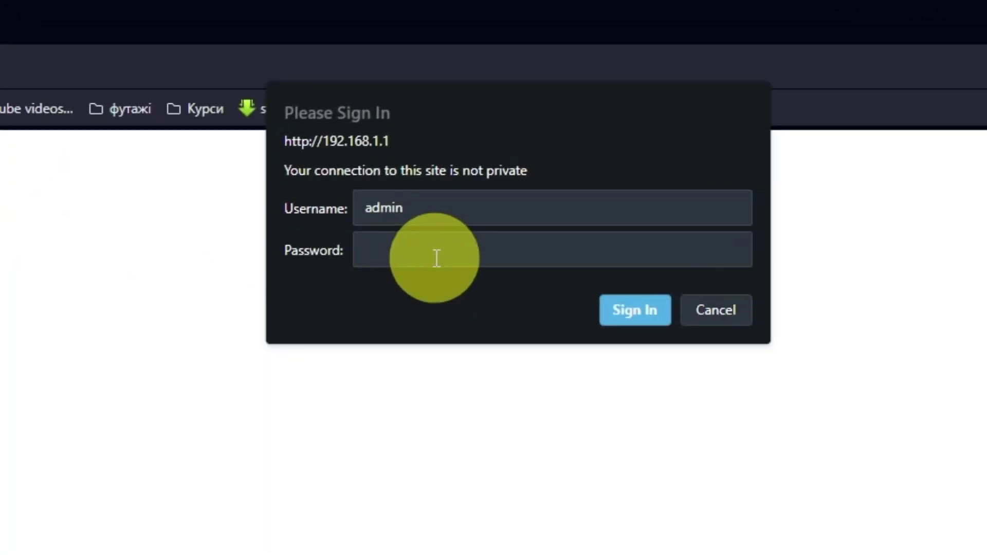
Step: Sign back in as admin with the router password after the reboot
click(635, 309)
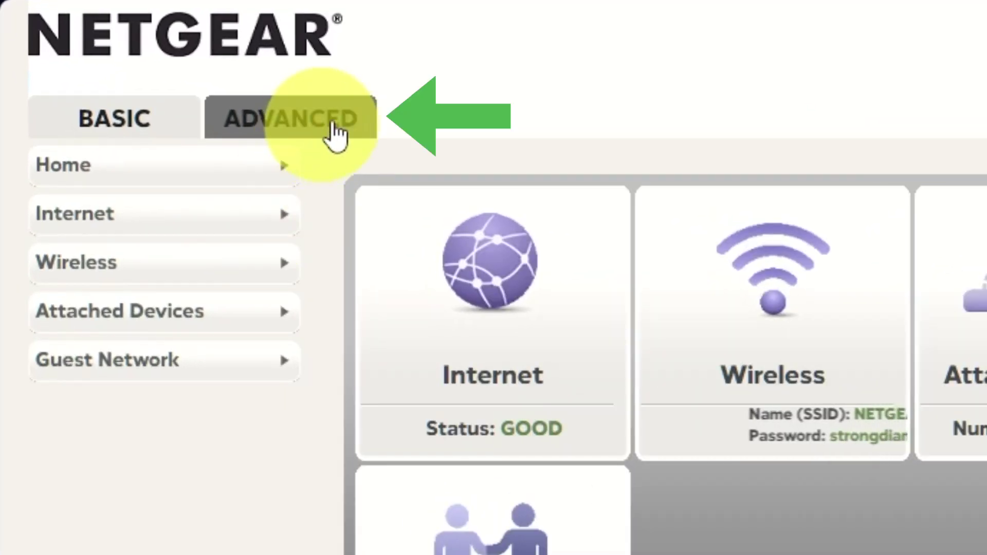
Step: Apply Internet Setup with the Use Computer MAC Address option selected
click(334, 135)
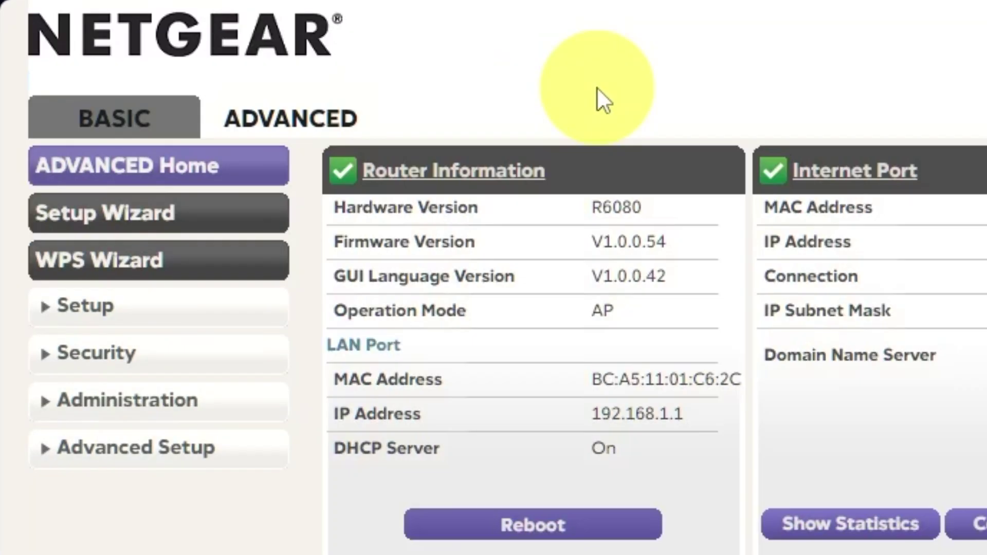
click(184, 307)
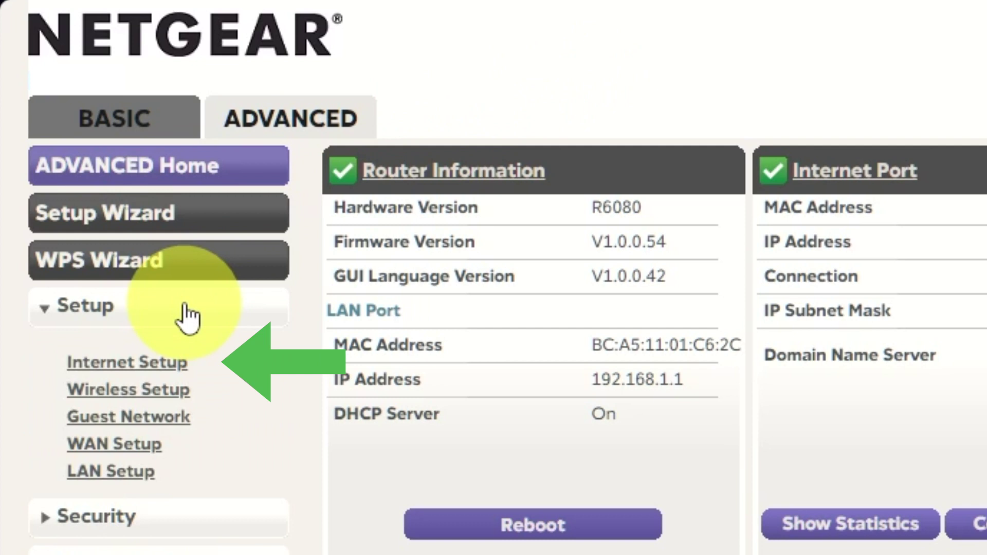
click(163, 362)
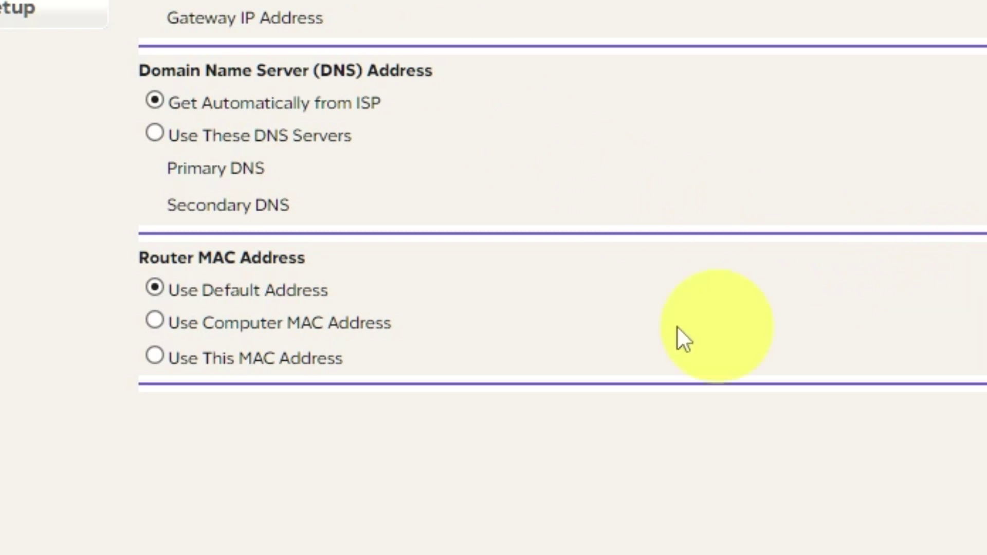
click(155, 319)
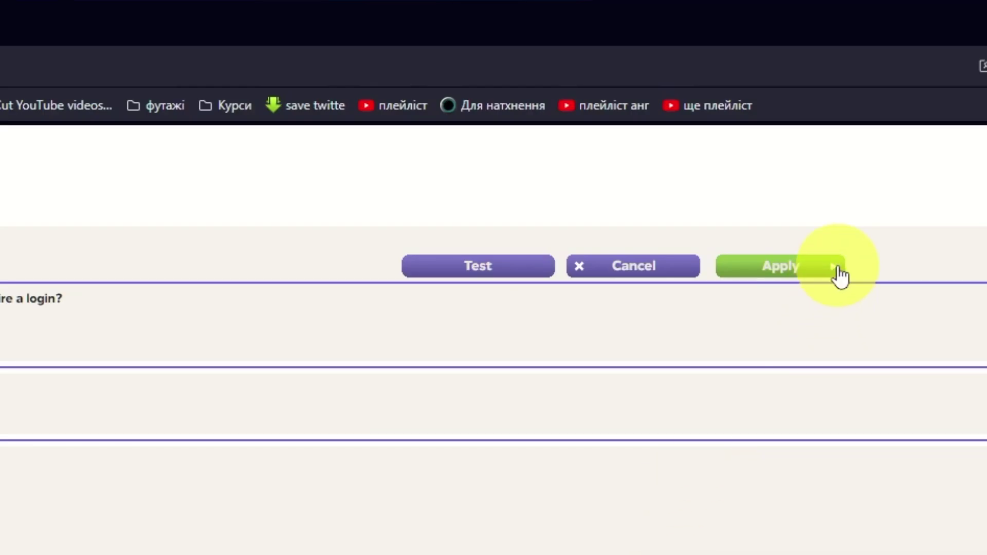
click(835, 270)
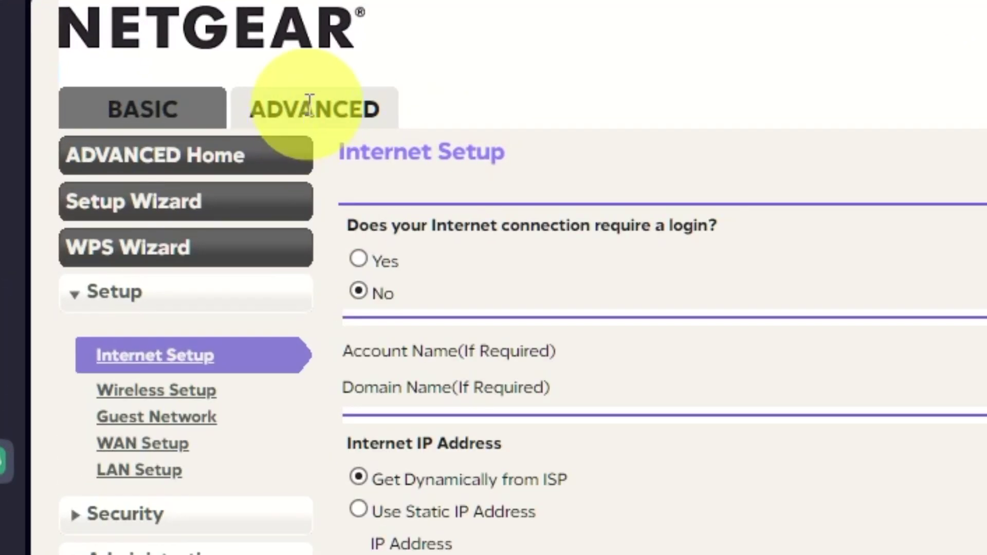
Step: Reboot the router from the ADVANCED Home dashboard
click(304, 109)
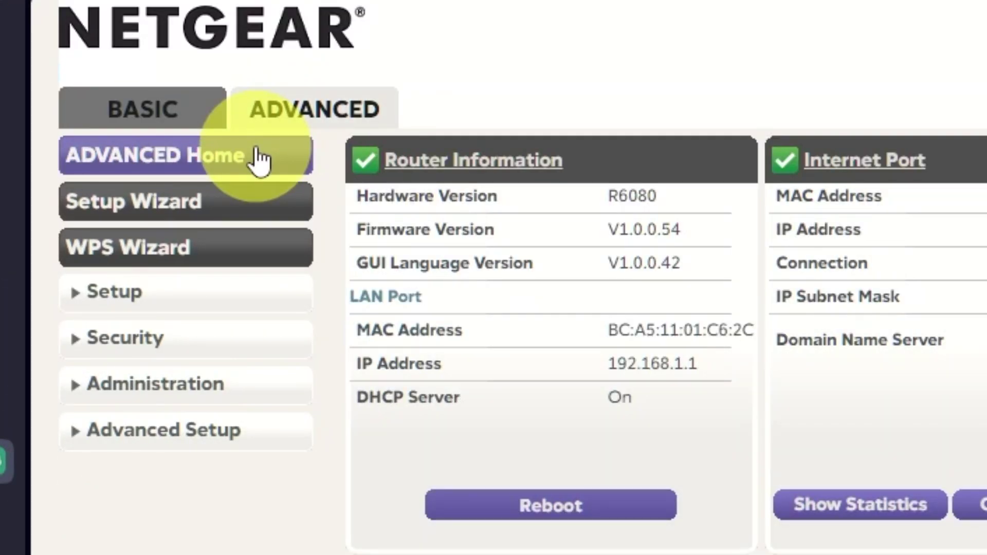
click(261, 159)
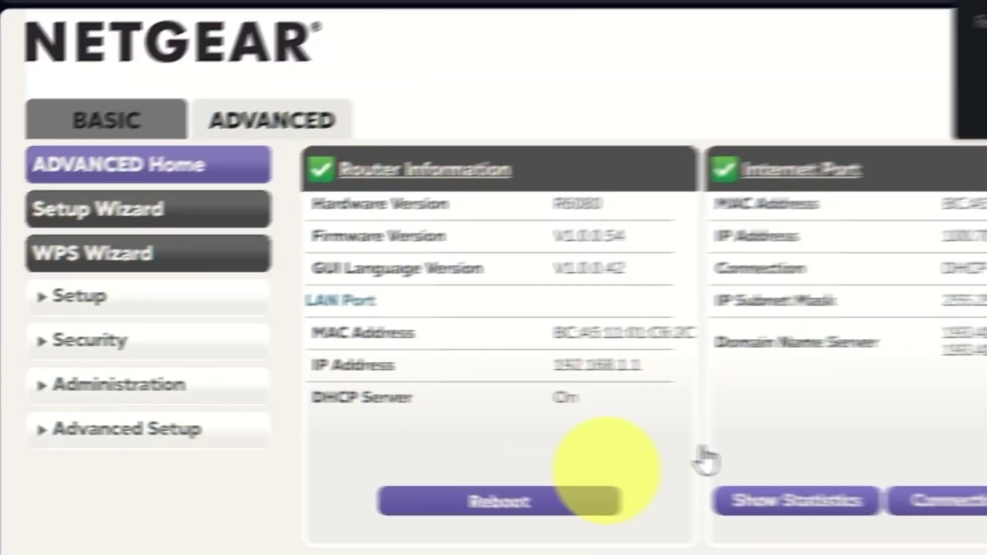
click(826, 172)
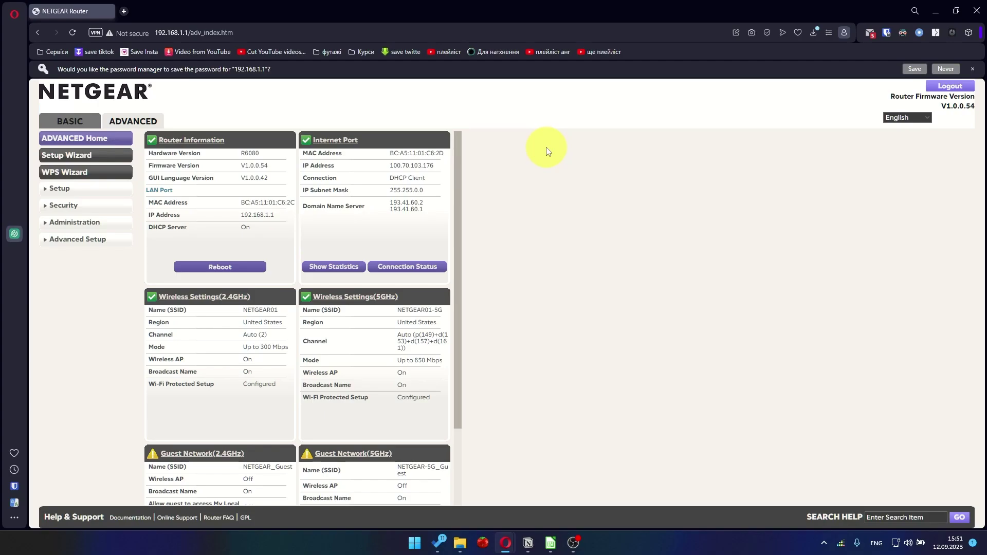
Step: Load youtube.com in a new browser tab from the address bar suggestion
key(ctrl+t)
text(youtube.com)
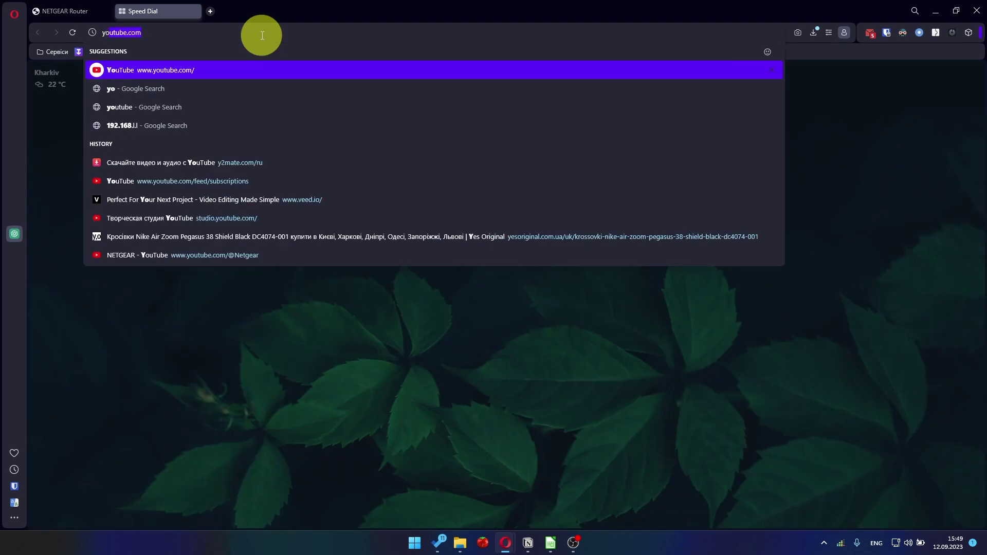
click(181, 70)
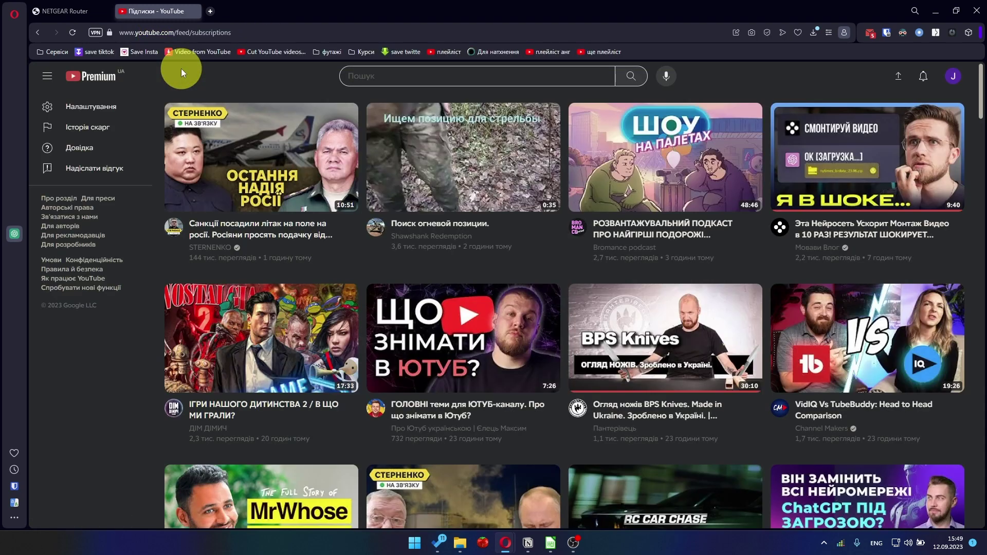